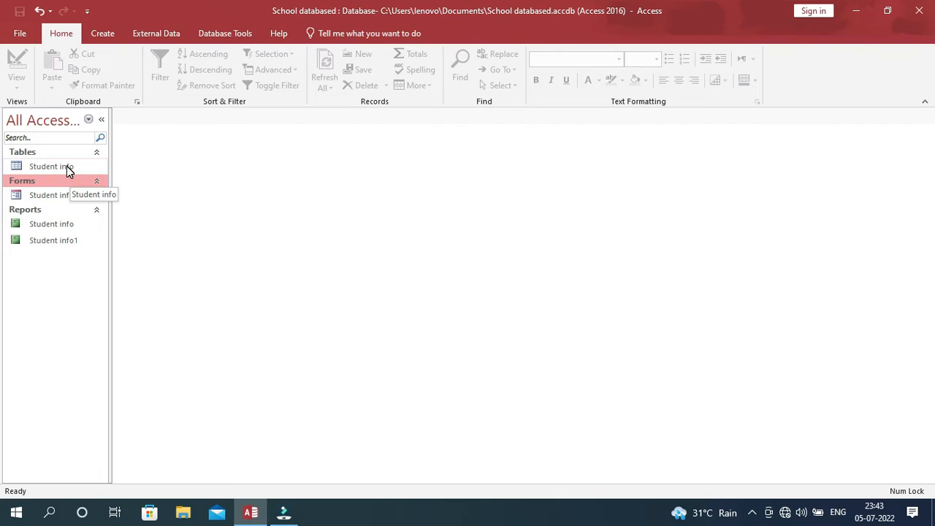
- Open the Student info table to review its records and close it again
click(53, 166)
double_click(53, 166)
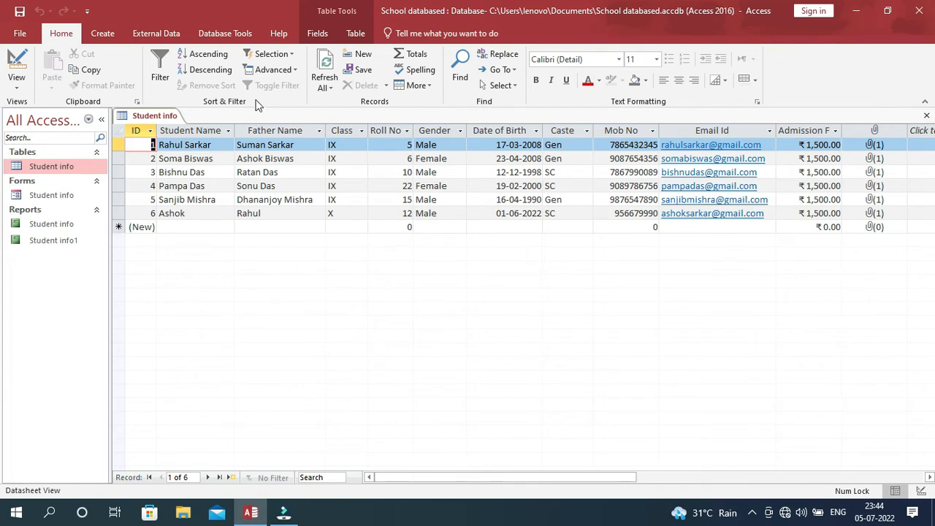
click(927, 115)
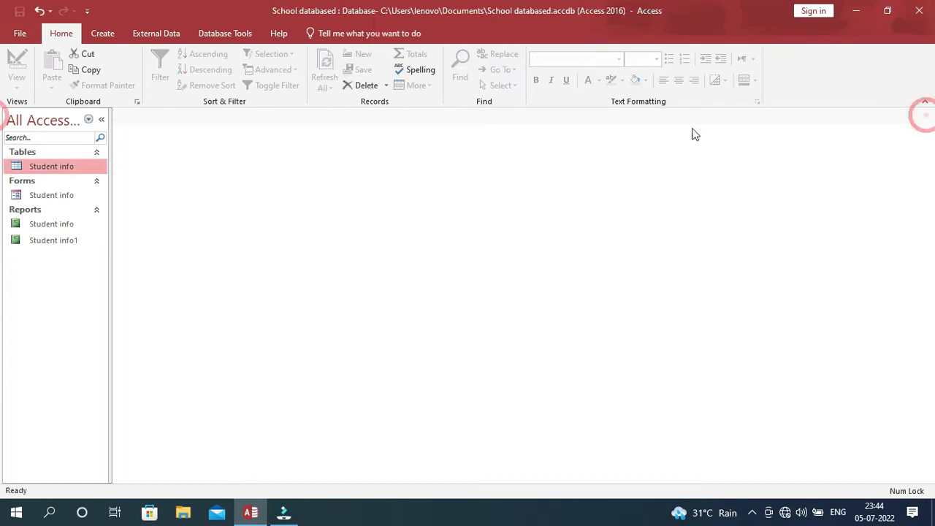
- Create a new query in Design View with the Student info table as its source
click(103, 33)
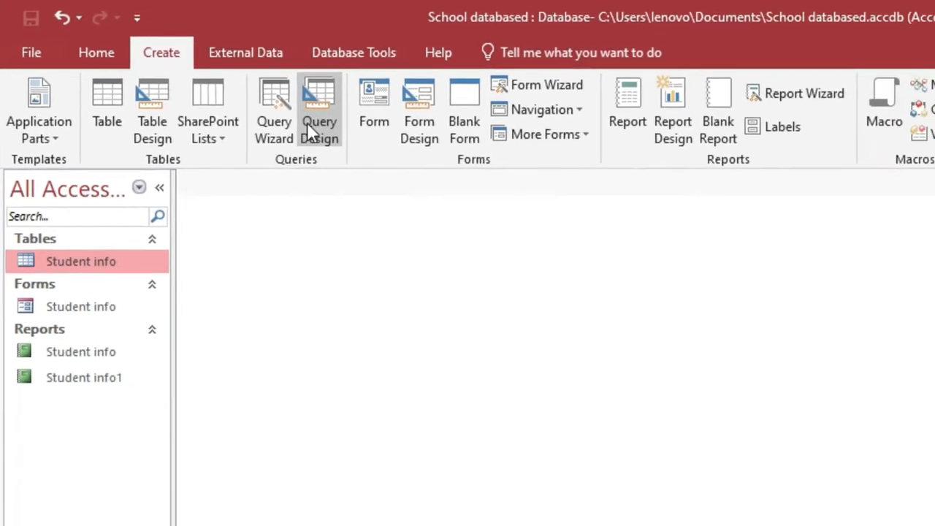
click(270, 108)
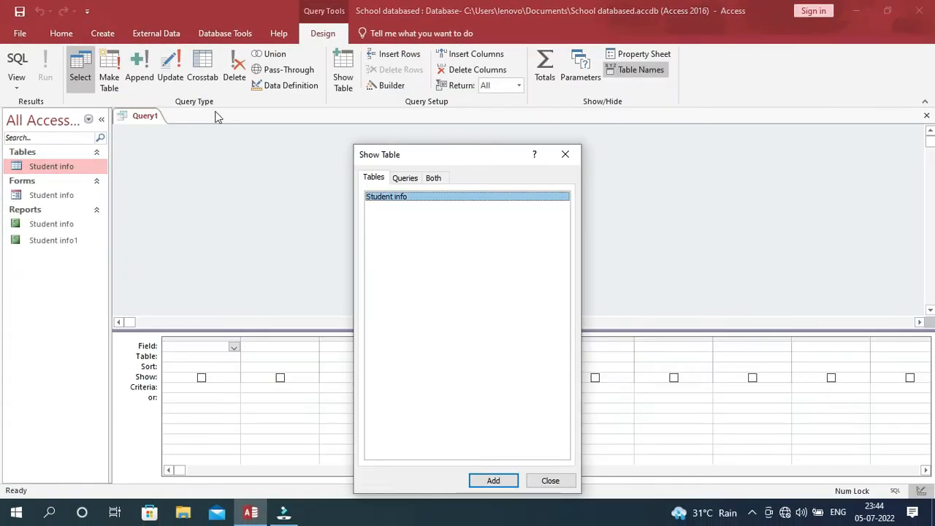
drag(424, 154, 336, 61)
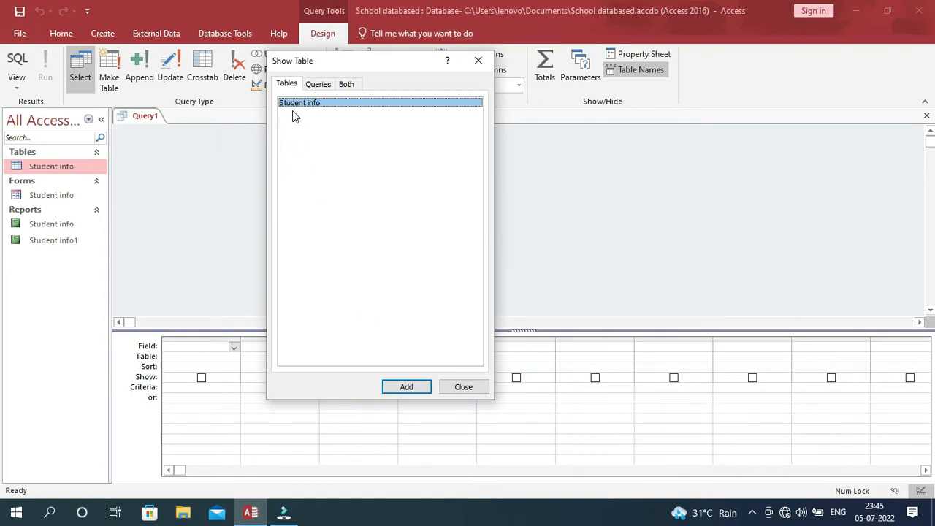
click(401, 387)
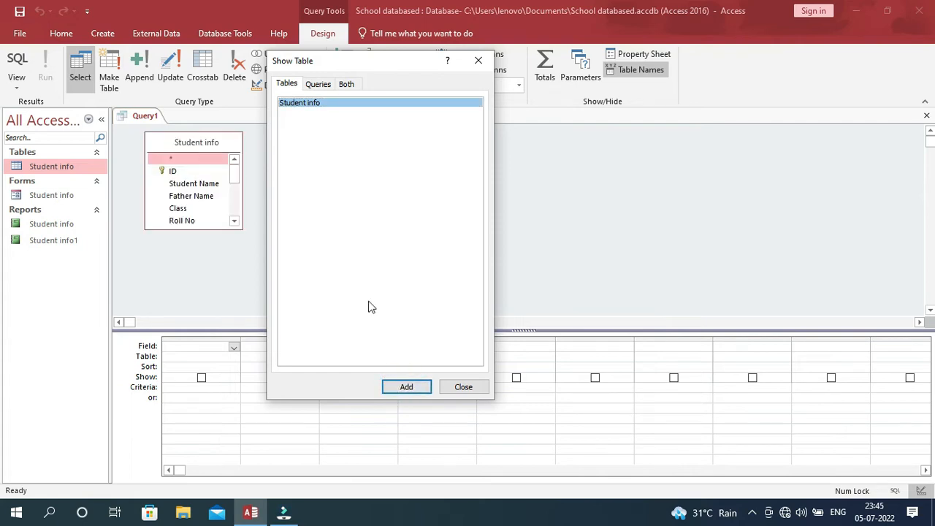
click(465, 388)
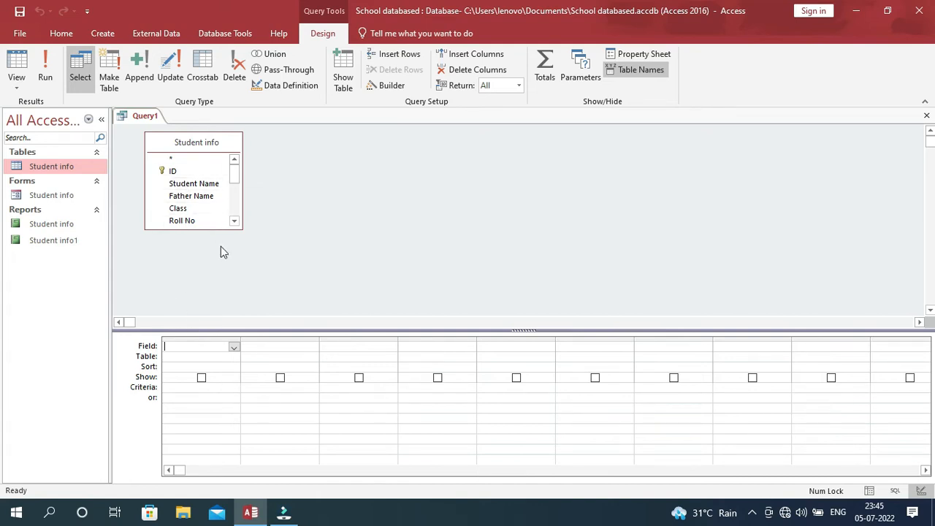
- Add every Student info field from Student Name through Photo to the query grid in table order, leaving out ID
click(182, 184)
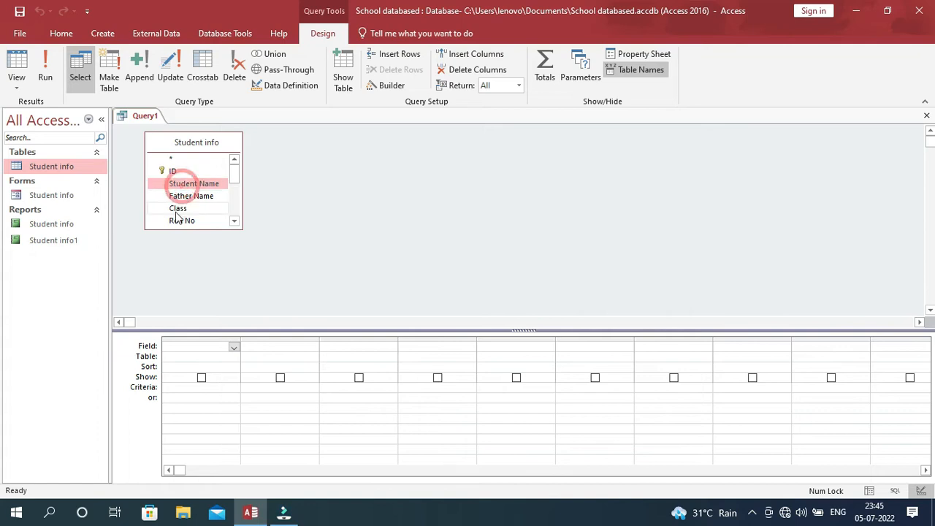
click(174, 158)
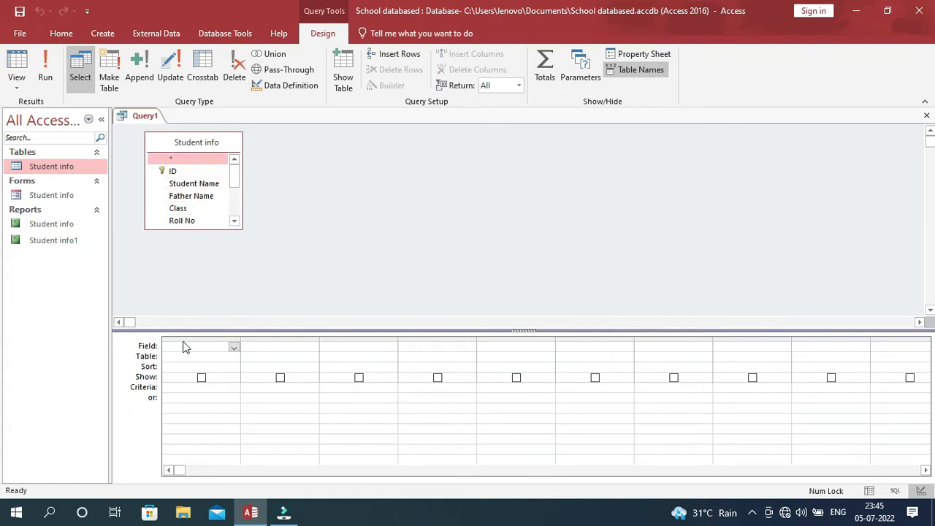
drag(188, 189, 195, 346)
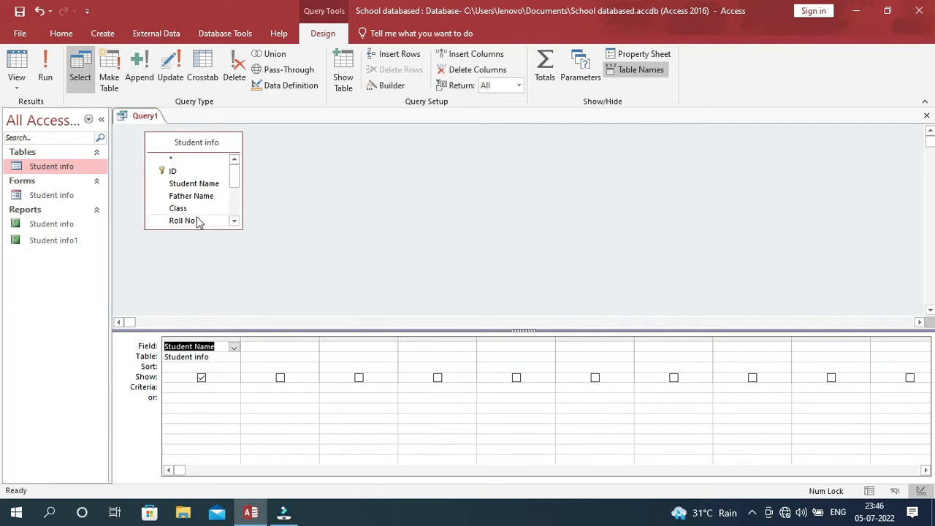
drag(194, 197, 252, 351)
drag(181, 210, 331, 348)
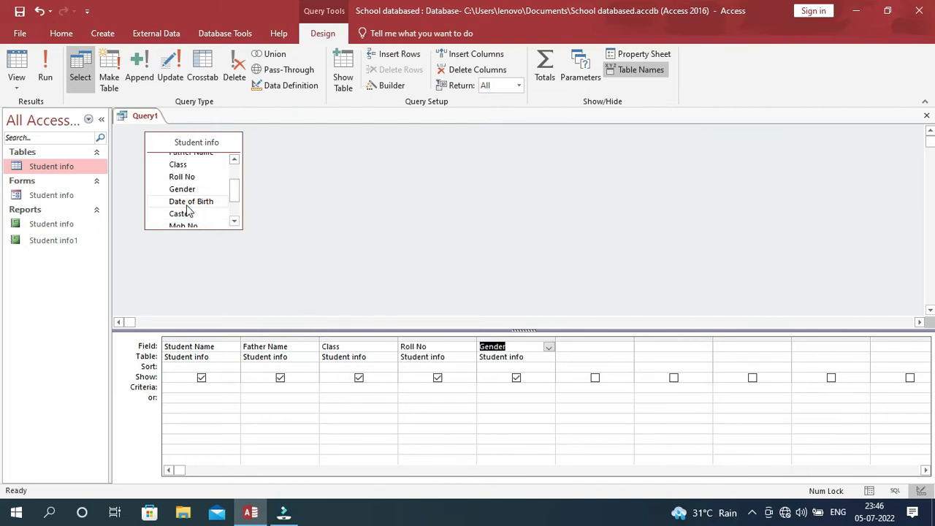
drag(186, 205, 563, 352)
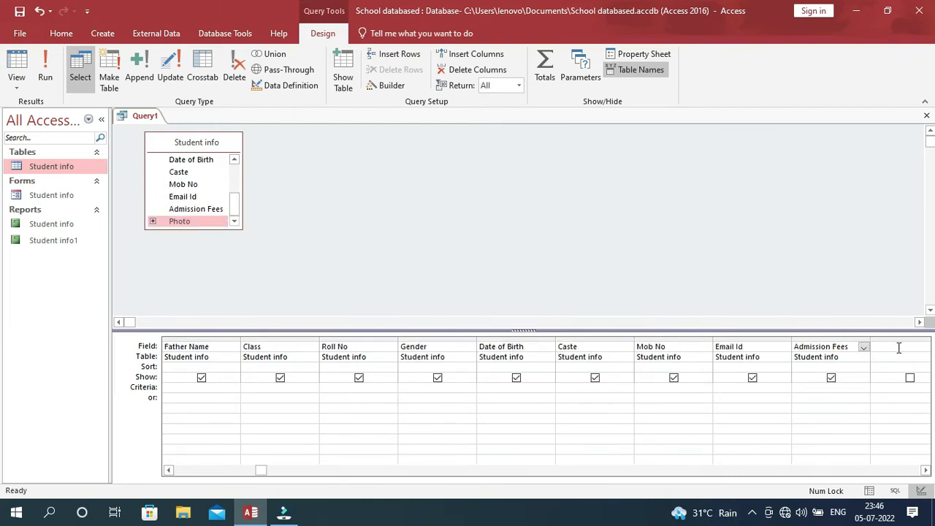
drag(898, 346, 898, 346)
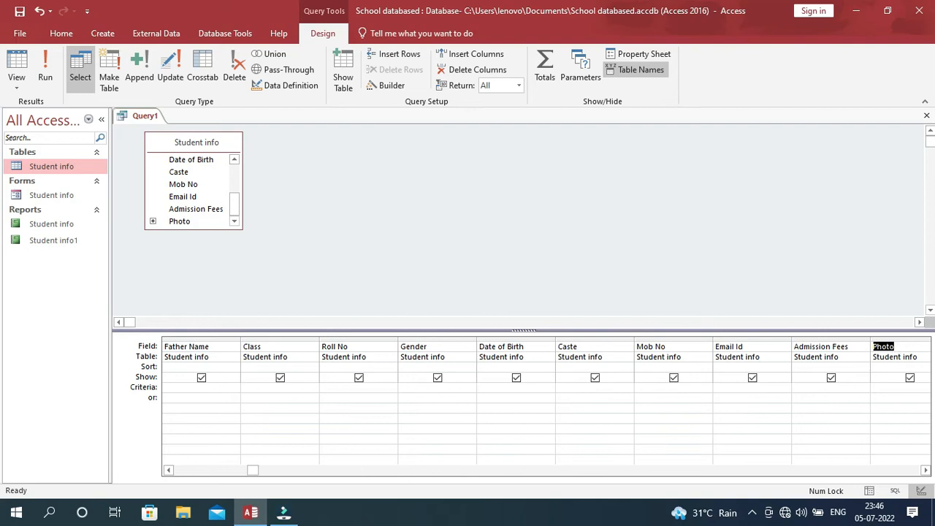
drag(252, 470, 198, 474)
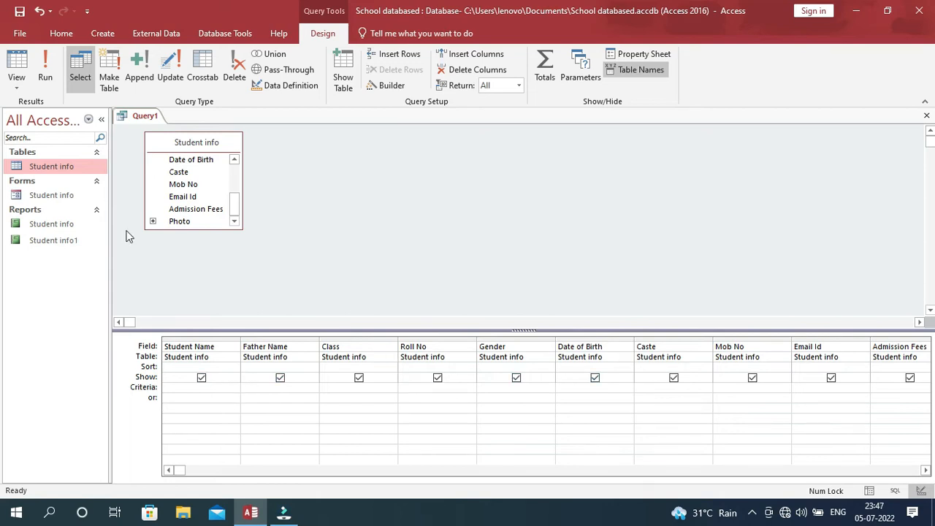
- Run the query to view the records with all added fields and return to Design View
click(47, 66)
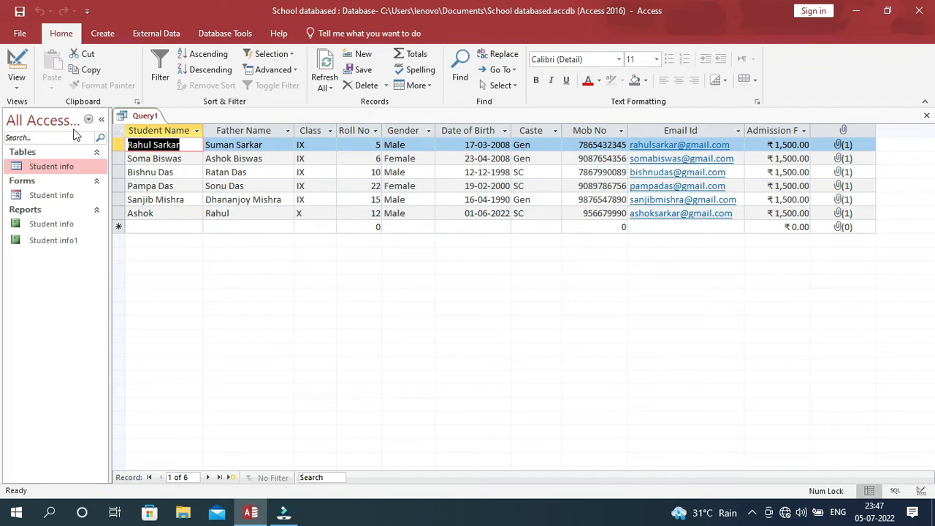
click(18, 88)
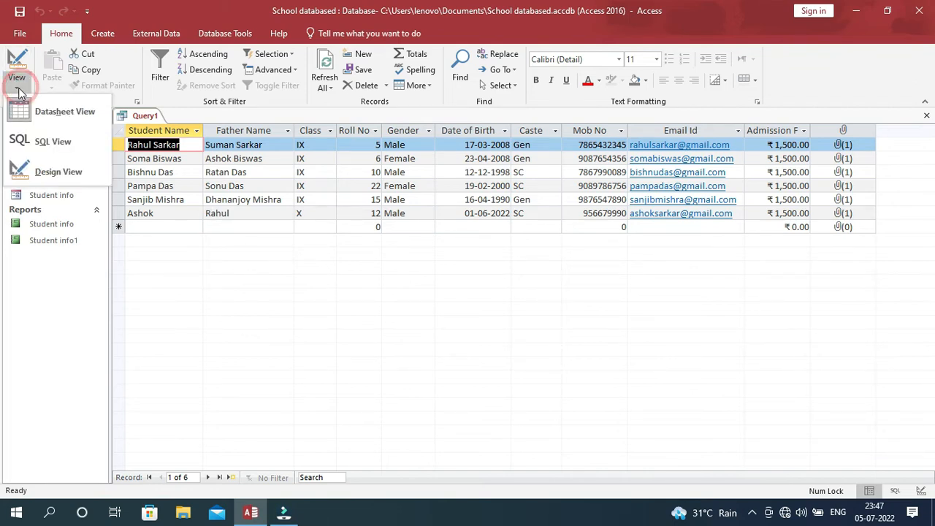
click(58, 172)
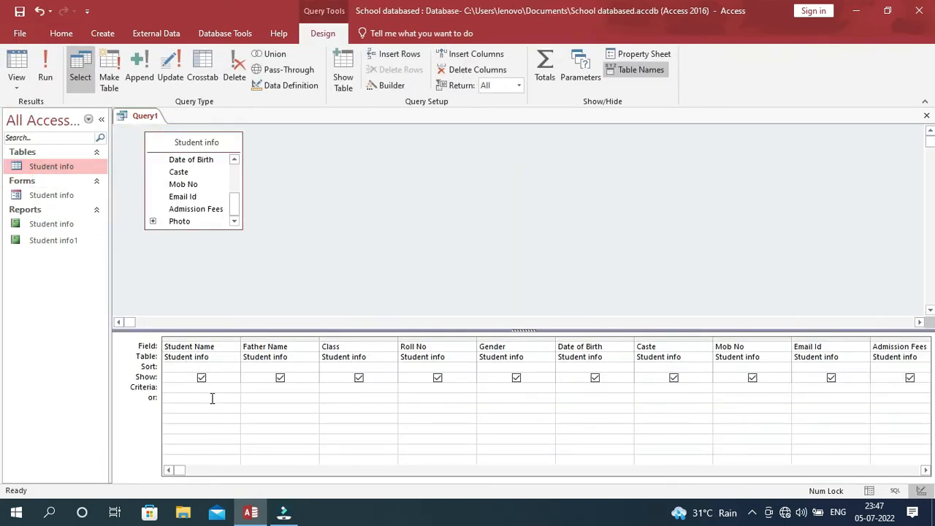
- Hide every field from the query output except Student Name, Class and Roll No
click(280, 378)
click(359, 378)
click(438, 378)
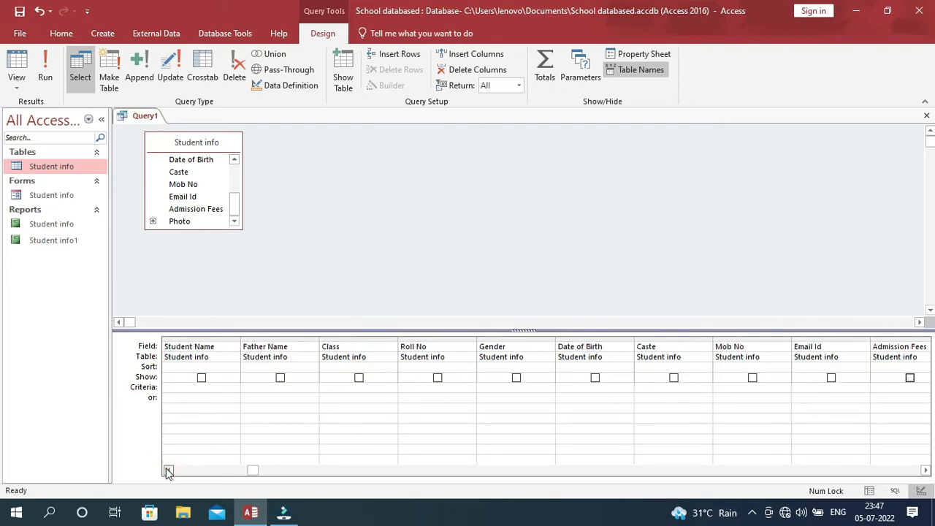
click(167, 469)
click(202, 379)
click(358, 379)
click(438, 378)
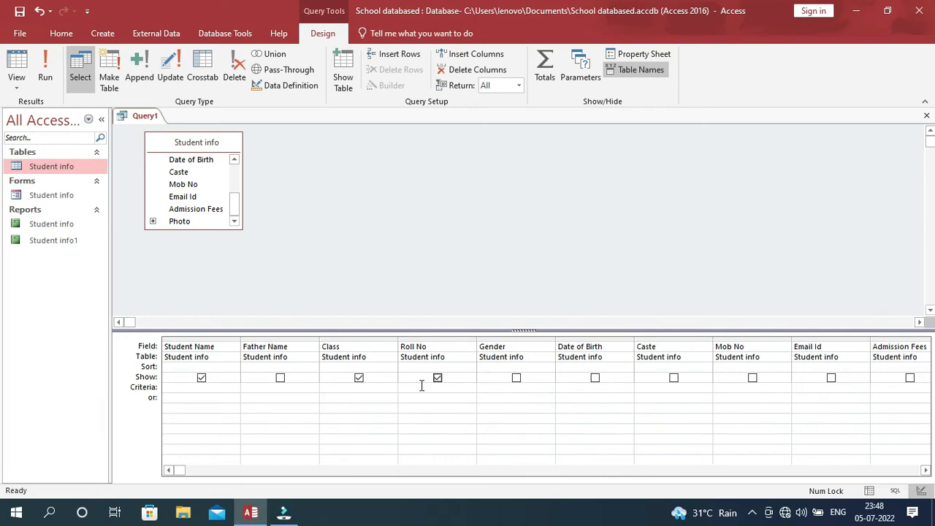
- Run the query to view its reduced set of columns and return to Design View
click(46, 70)
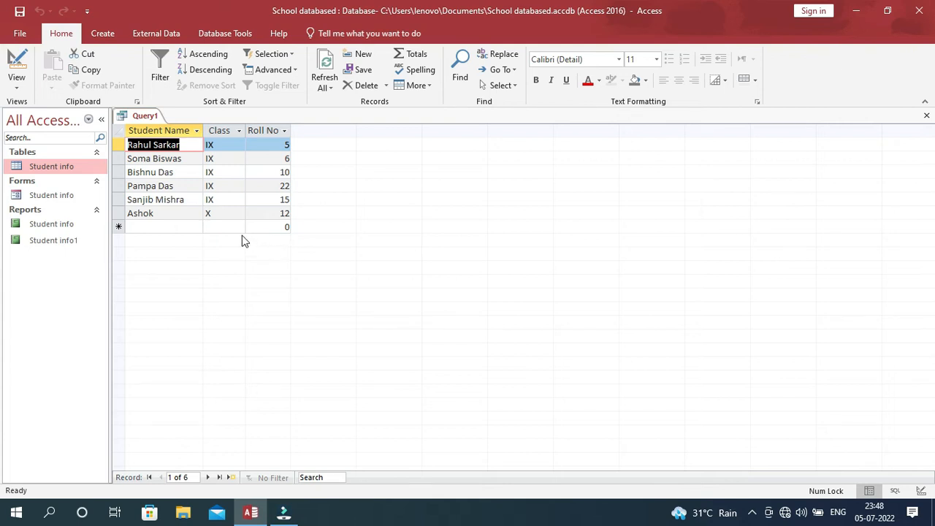
click(16, 85)
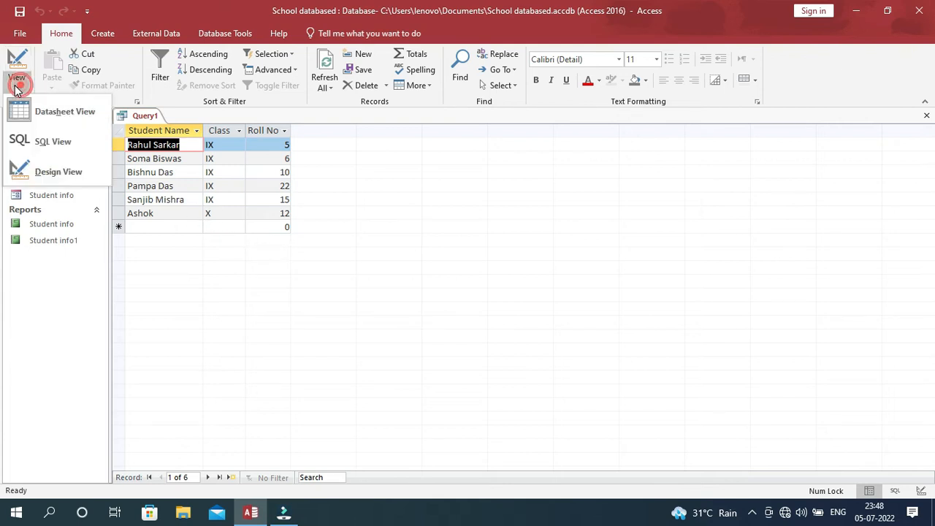
click(41, 176)
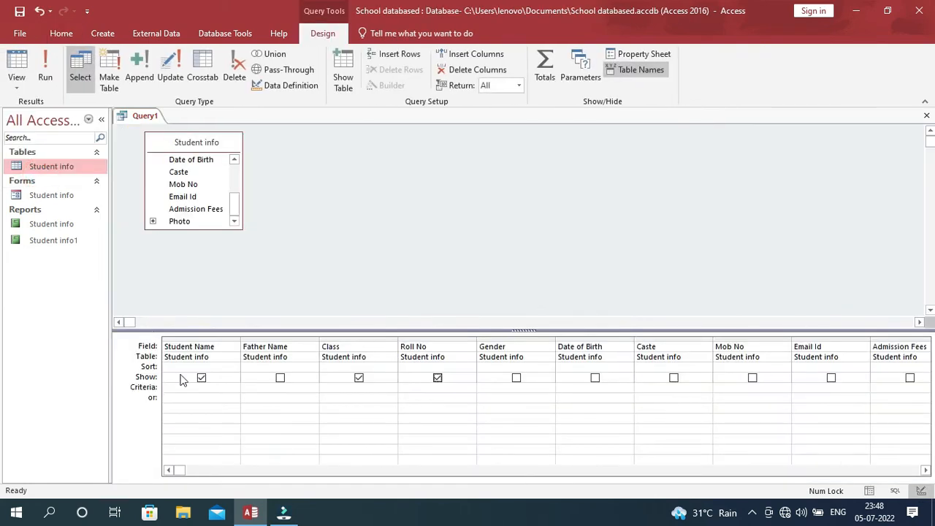
- Show all the hidden fields in the query output again and check the full result before returning to Design View
click(280, 378)
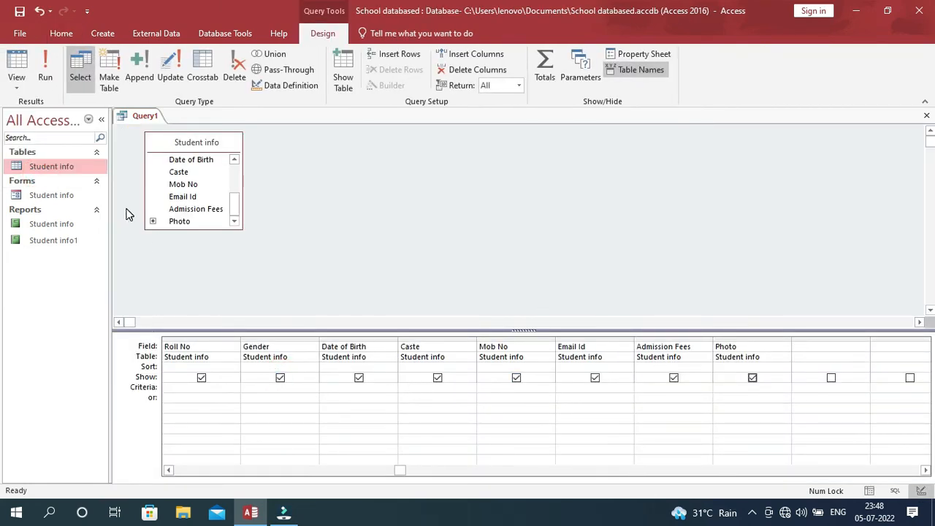
click(45, 70)
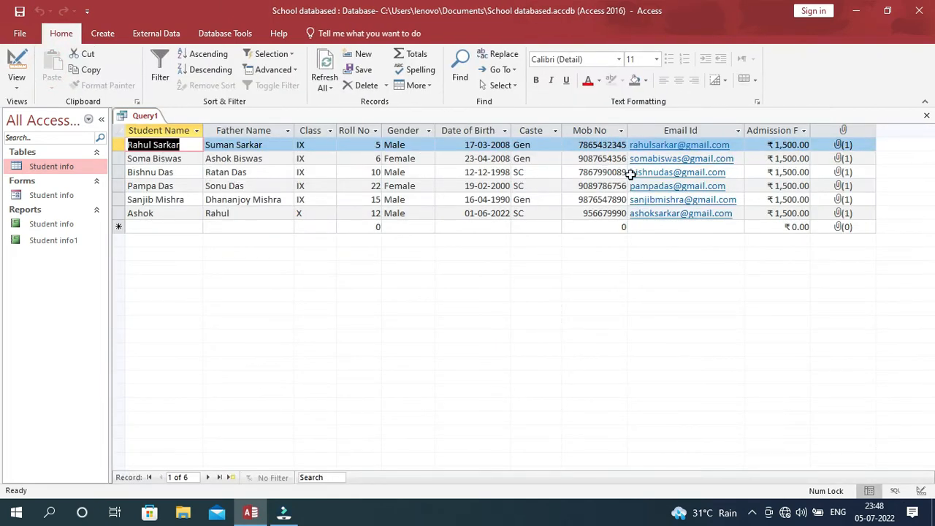
click(16, 80)
click(44, 174)
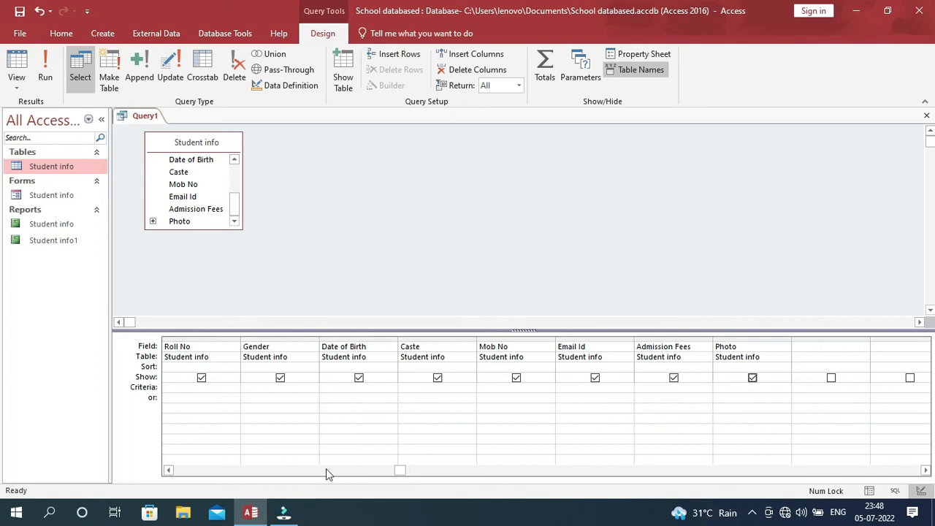
- Enter the parameter criterion [filter by Caste] for the Caste field in the query grid
click(169, 471)
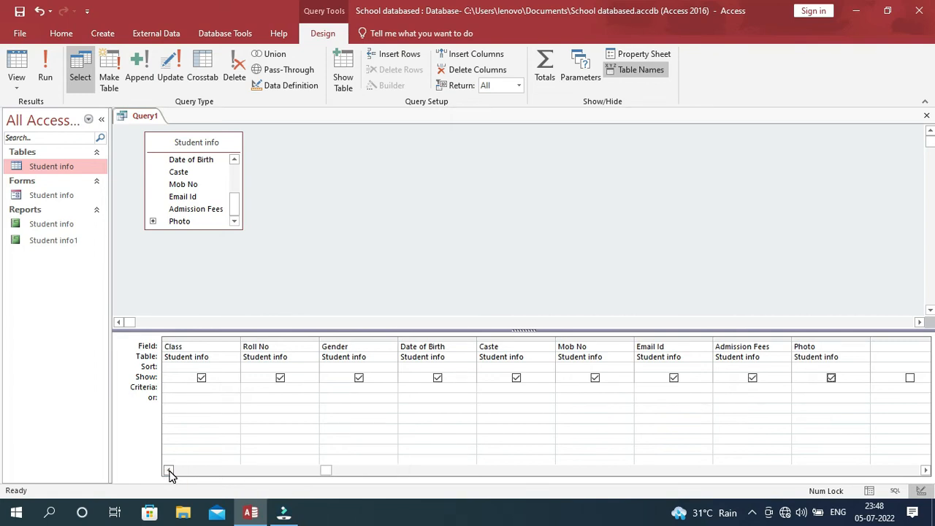
click(249, 384)
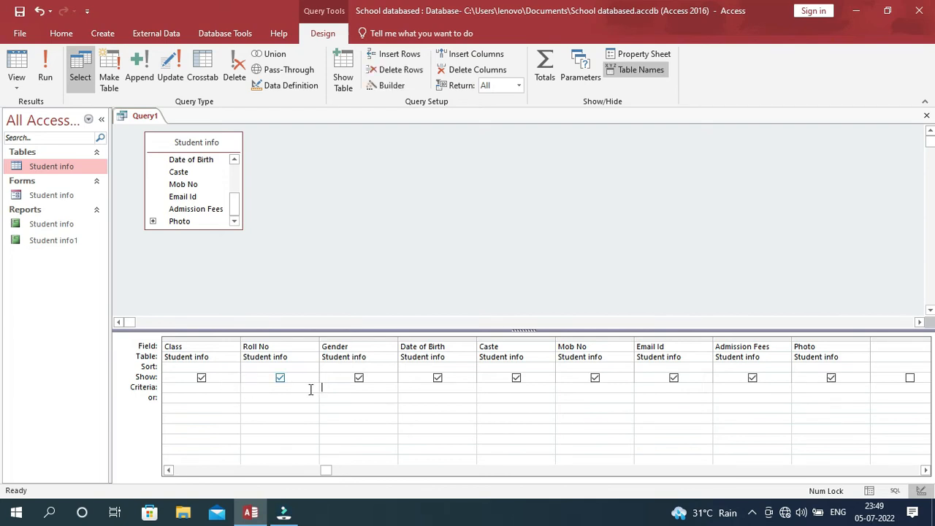
click(490, 388)
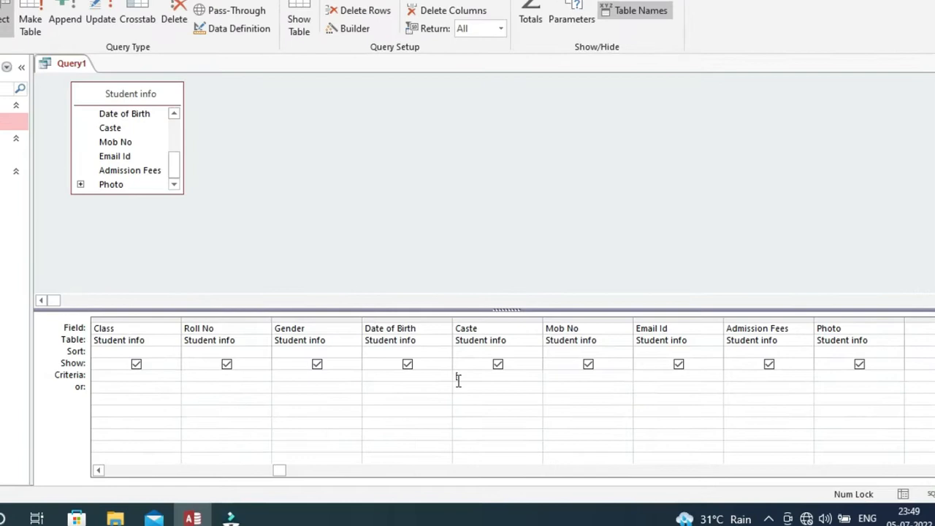
text([filter by Caste)
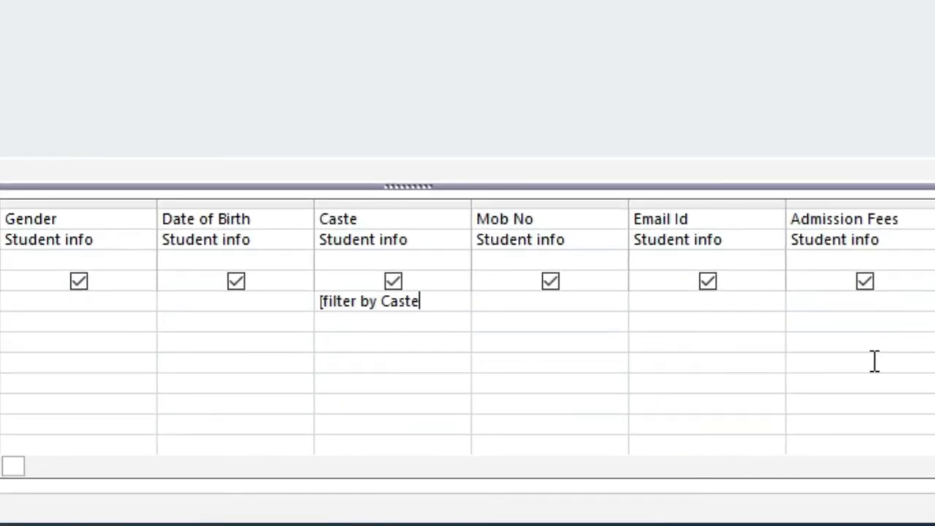
text(])
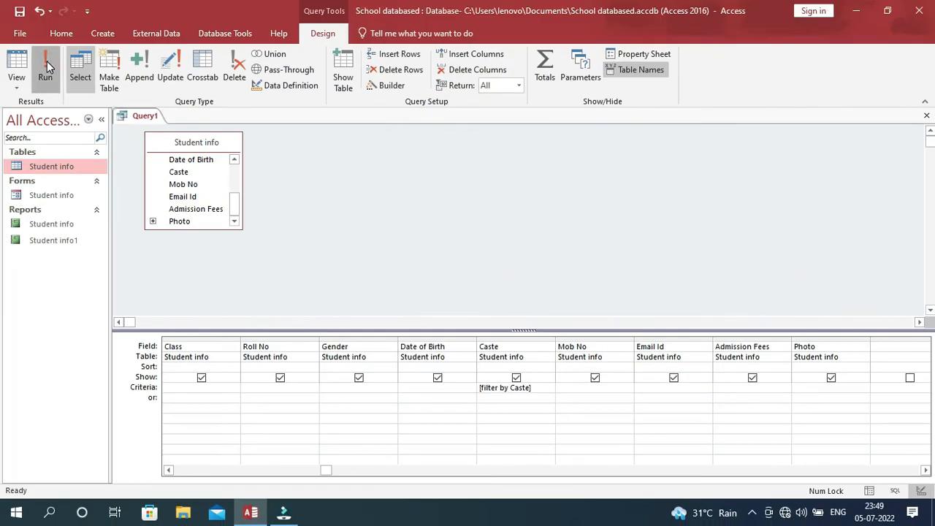
- Test the parameter query with the caste value gen, inspect the filtered records and return to Design View
click(44, 69)
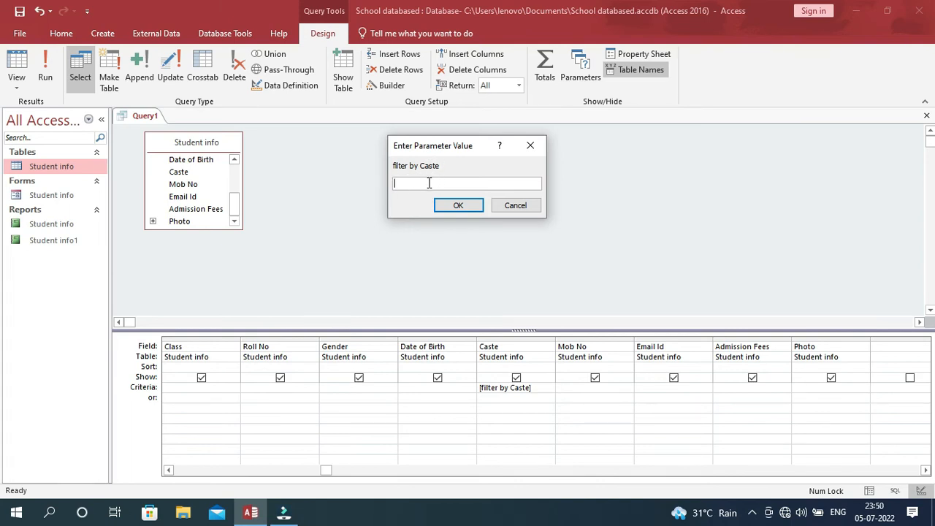
text(gen)
click(457, 208)
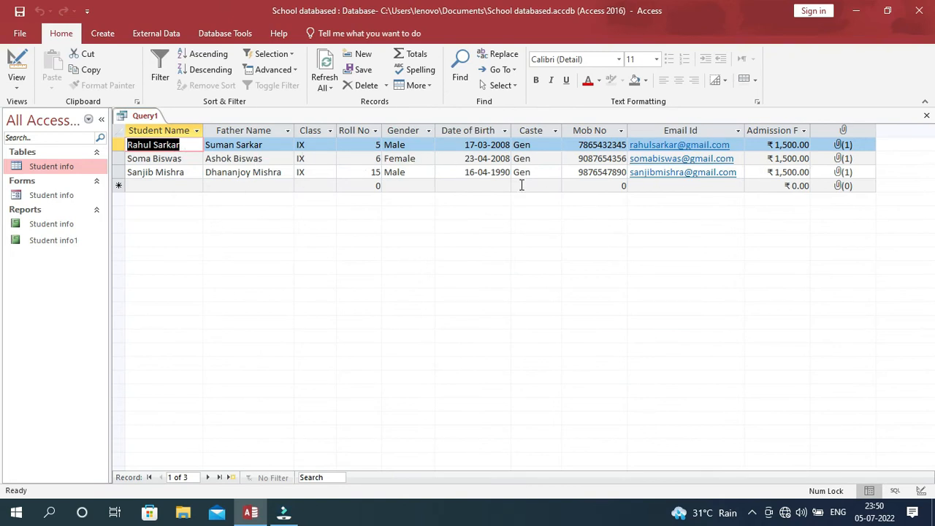
click(514, 145)
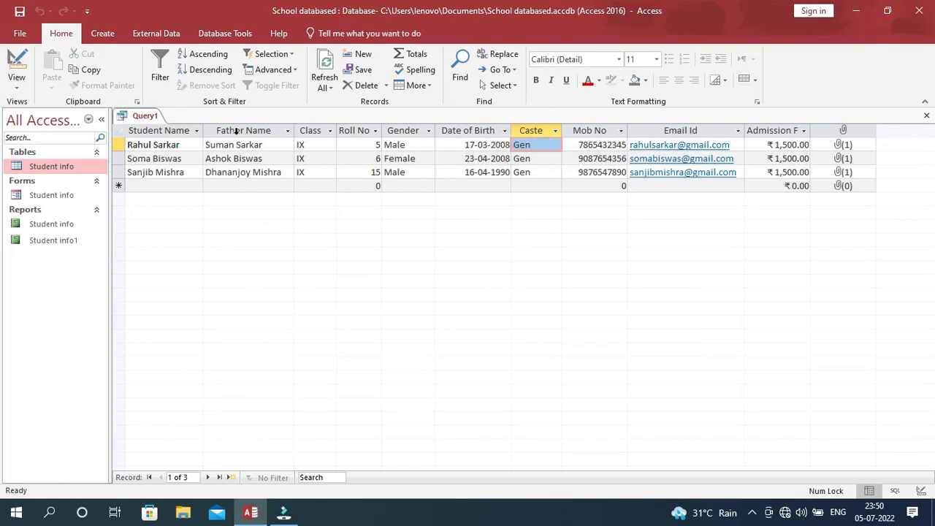
click(16, 85)
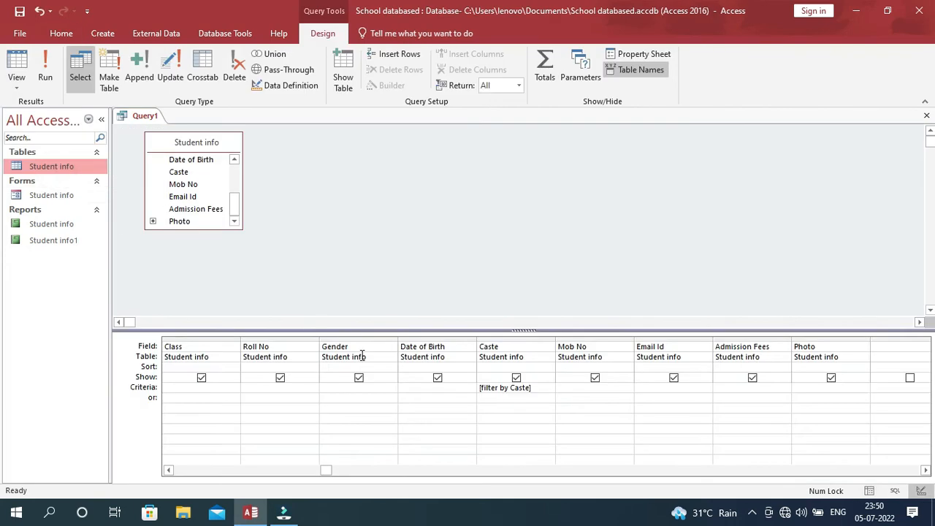
- Test the parameter query with the caste value sc, view the filtered records and return to Design View
click(45, 73)
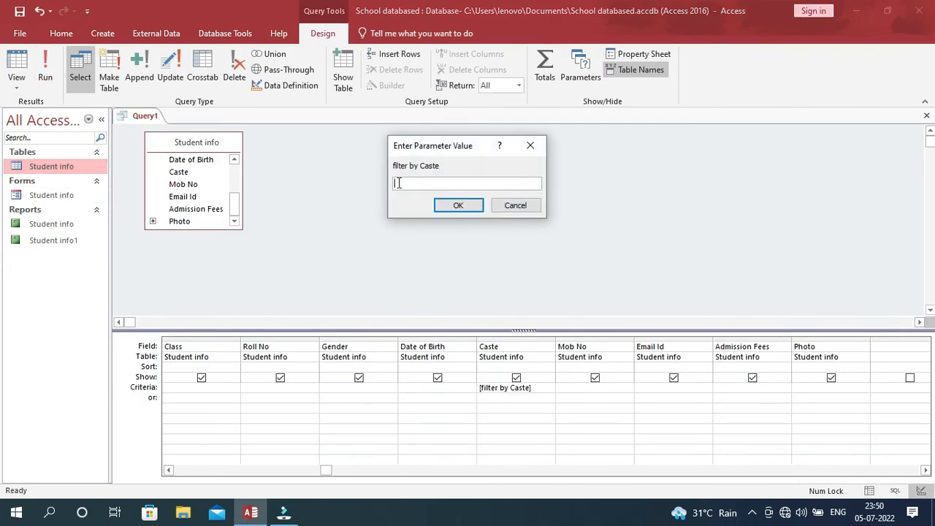
text(s)
click(458, 206)
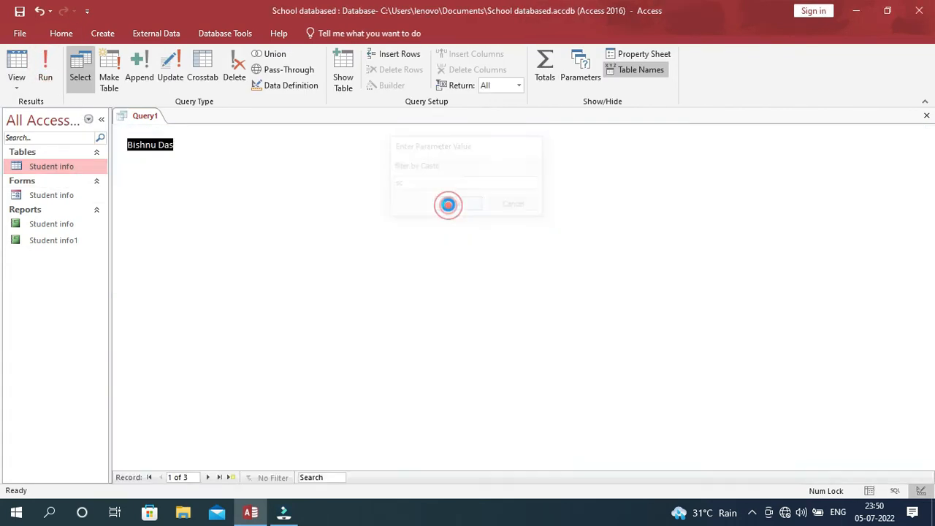
click(16, 82)
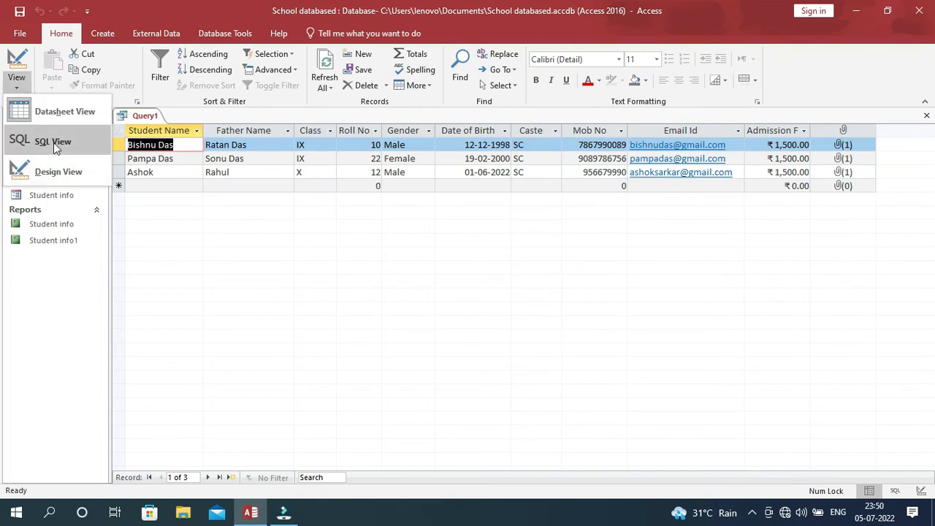
click(44, 171)
- Delete the parameter criterion from the Caste field, run the unfiltered query and return to Design View
drag(536, 388, 432, 379)
key(BackSpace)
click(46, 69)
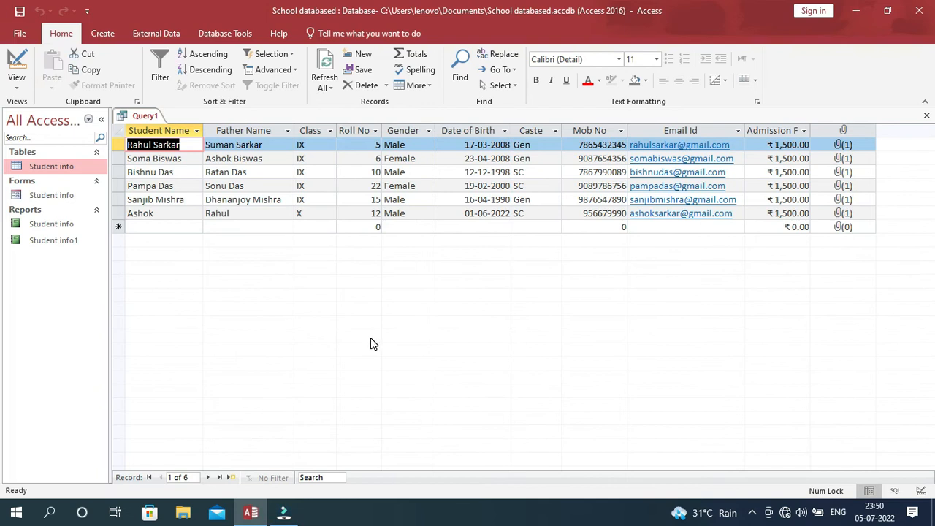
click(226, 228)
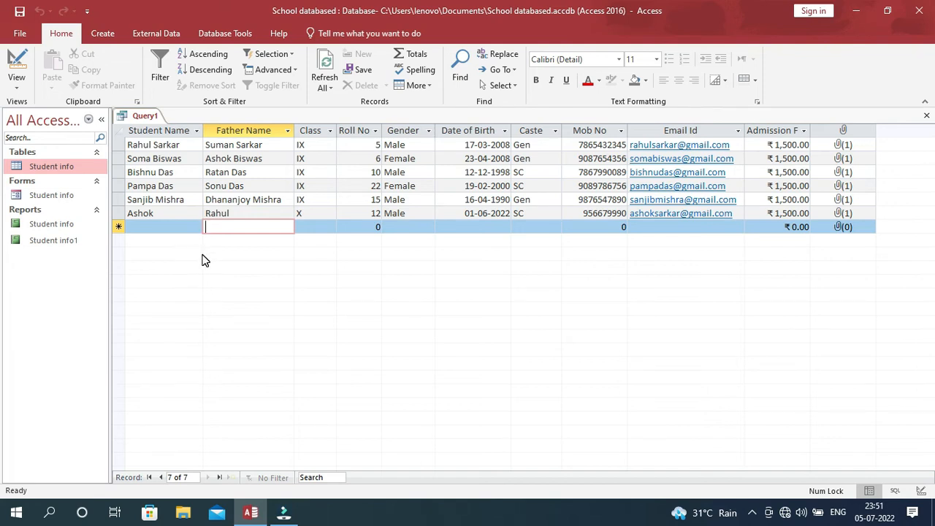
click(16, 89)
click(43, 177)
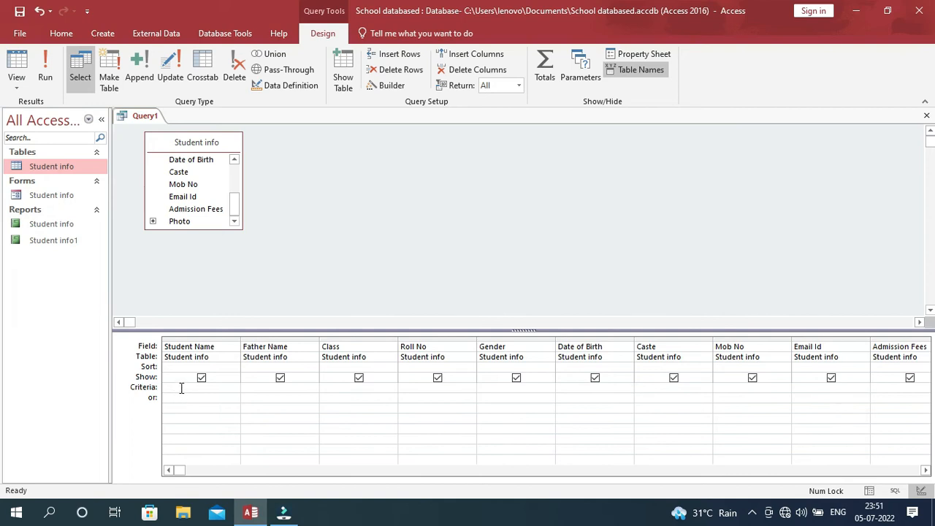
- Filter the Student Name field with the criterion R*, run the query to check the match and return to Design View
click(175, 386)
text(R*)
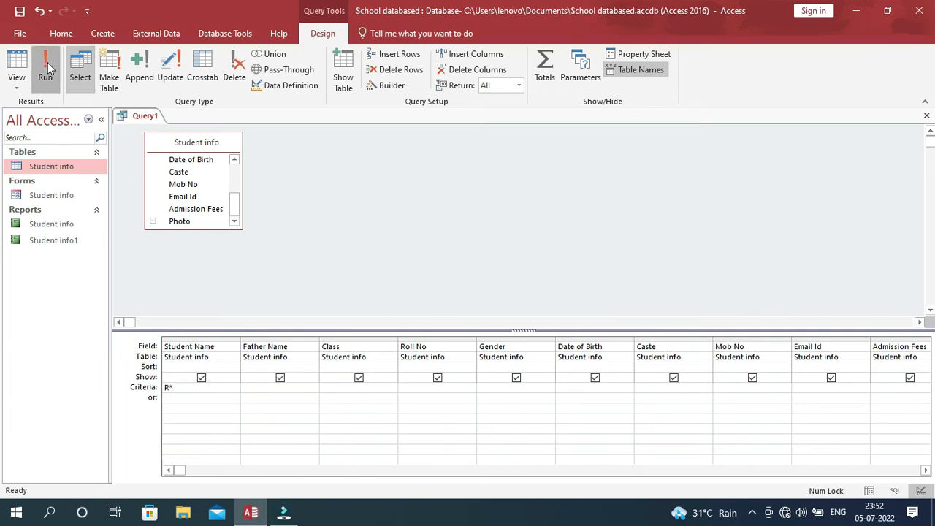
click(45, 77)
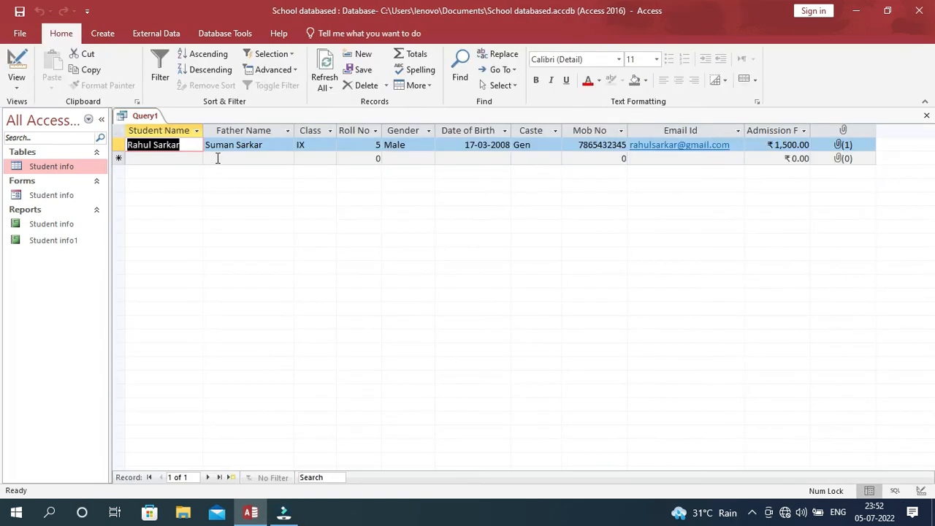
click(185, 146)
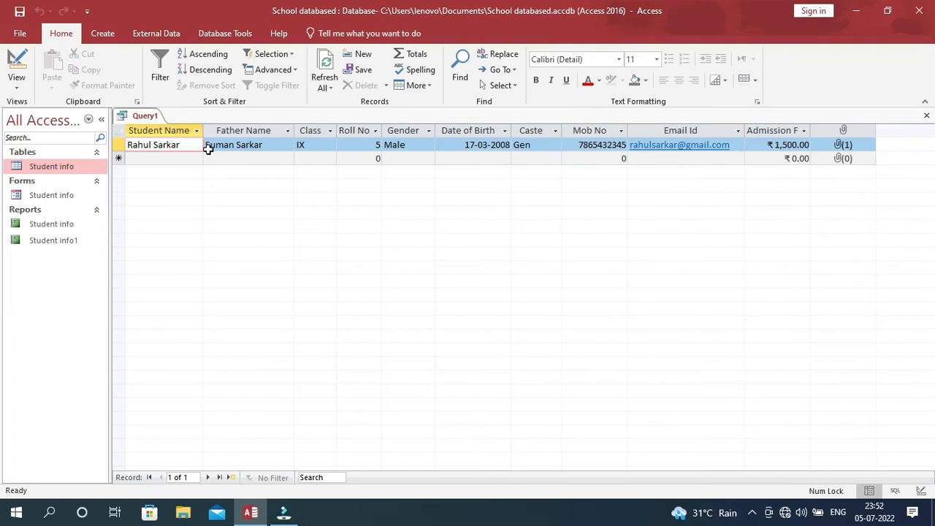
click(16, 86)
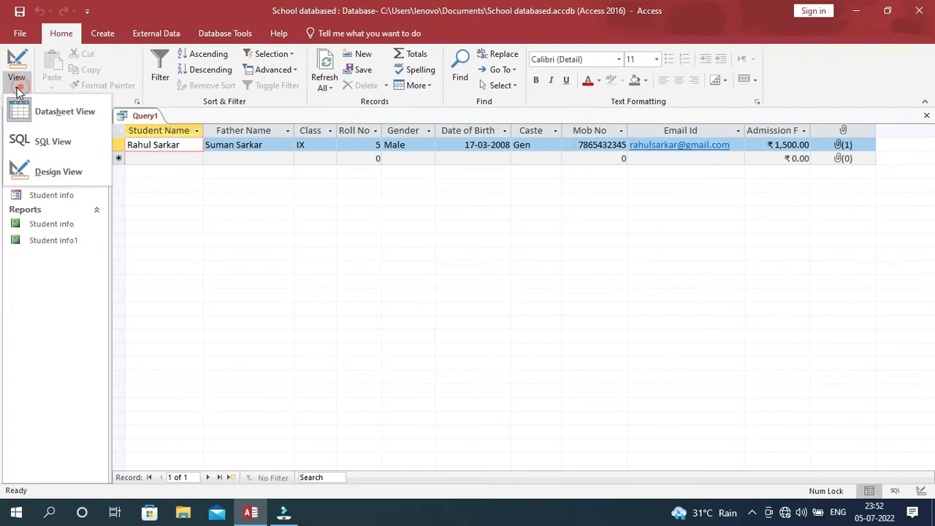
click(48, 171)
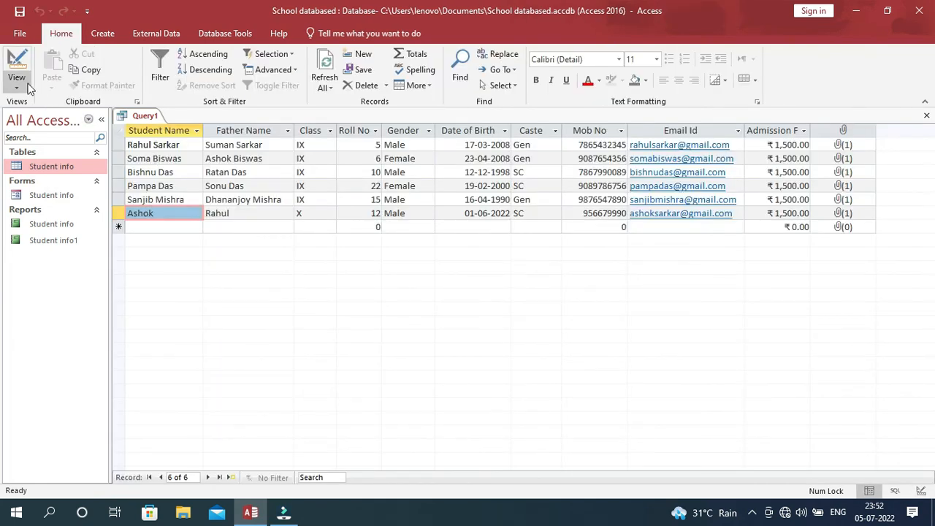
- Filter the Student Name field with the criterion S*, run the query to check the matches and return to Design View
click(18, 86)
click(43, 174)
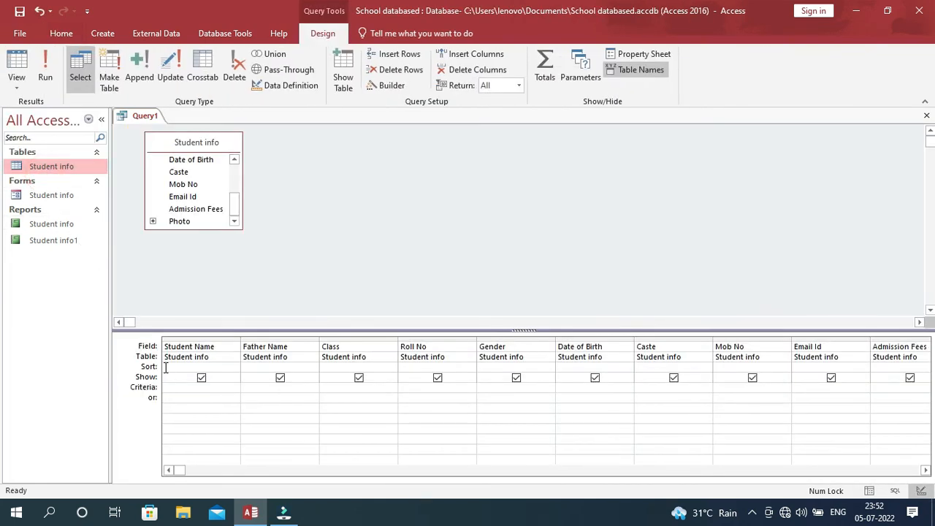
text(S)
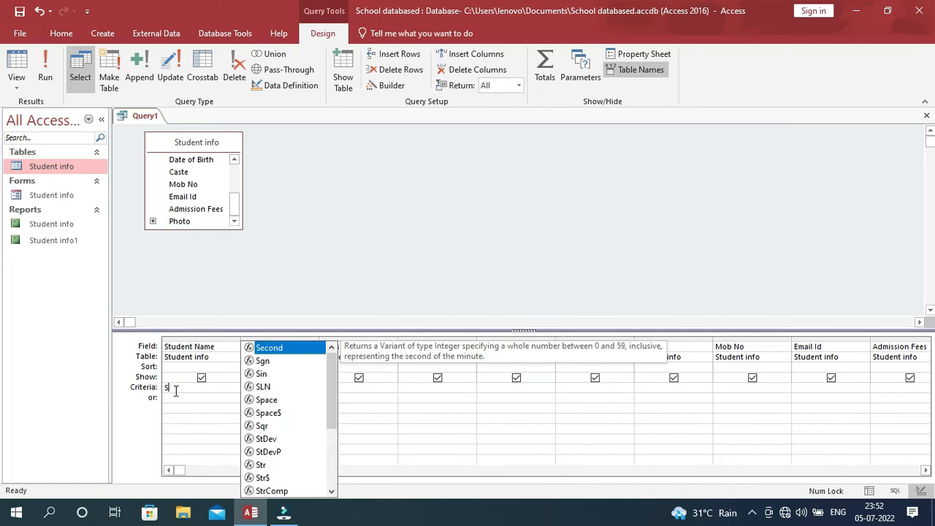
click(45, 73)
click(188, 159)
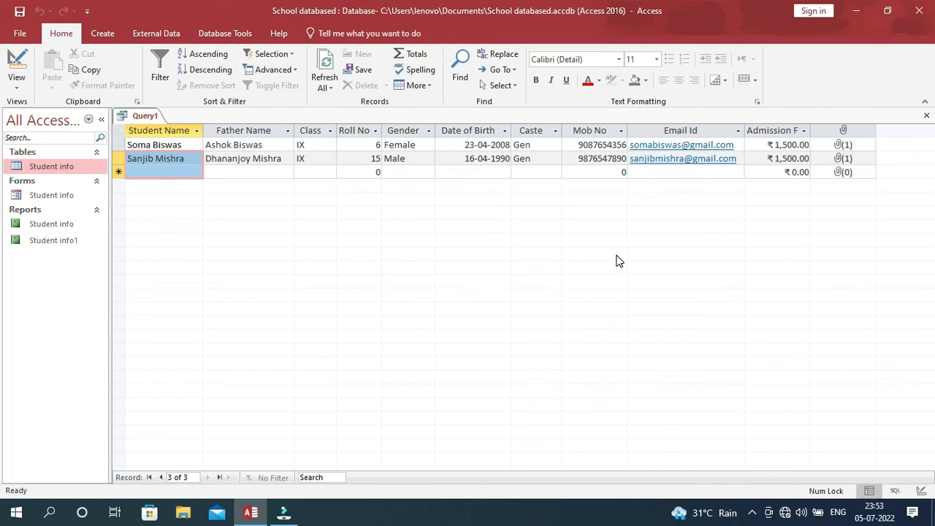
click(16, 81)
click(44, 179)
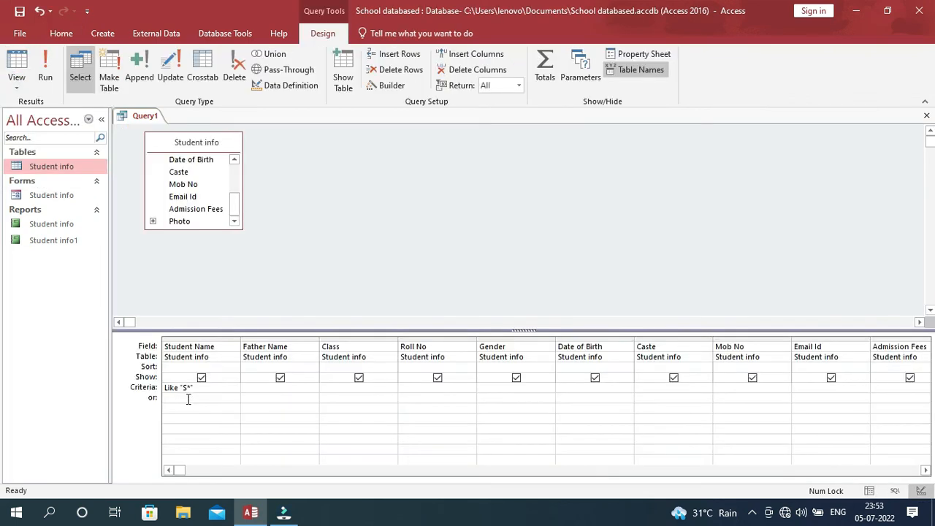
- Delete the S* criterion from the Student Name field and run the query without any filter
click(200, 391)
key(BackSpace)
key(BackSpace)
key(BackSpace)
key(BackSpace)
key(BackSpace)
key(BackSpace)
key(BackSpace)
key(BackSpace)
key(BackSpace)
click(45, 73)
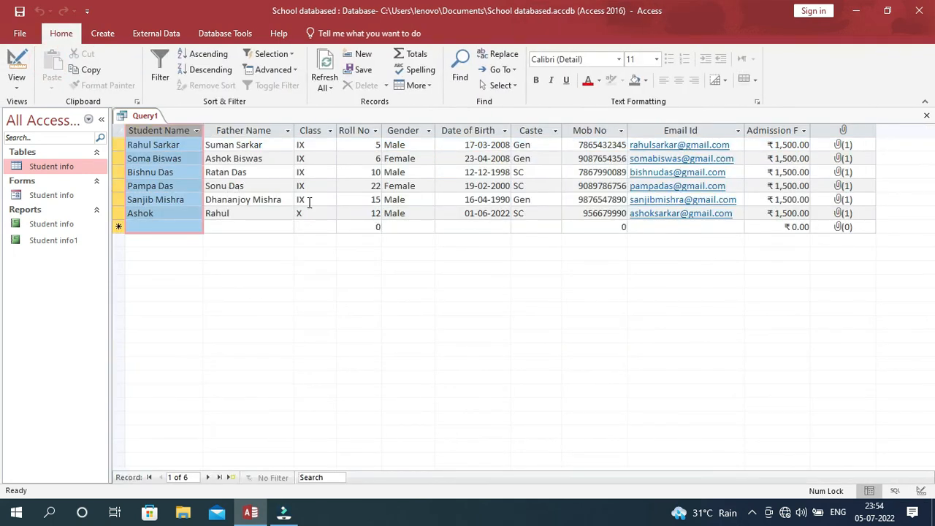
- Close the query and save its changes under the name Query1
click(926, 115)
click(426, 293)
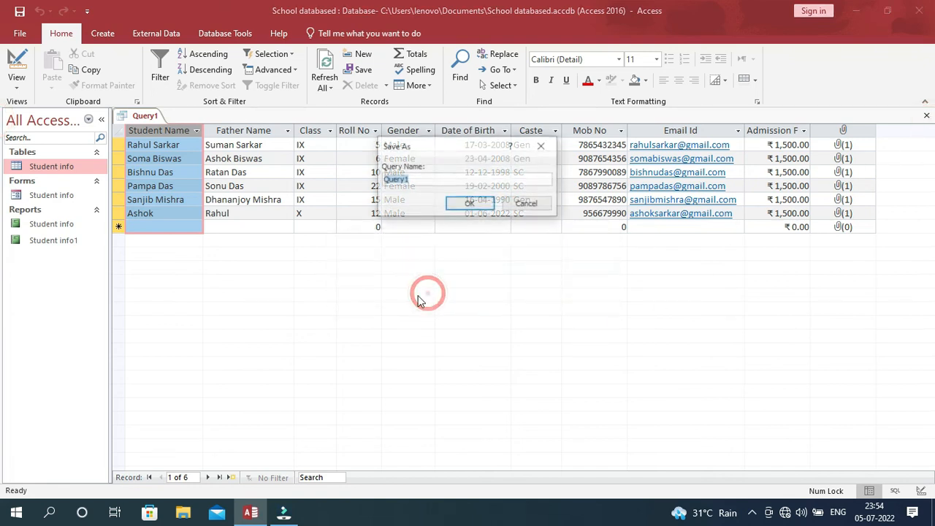
click(526, 204)
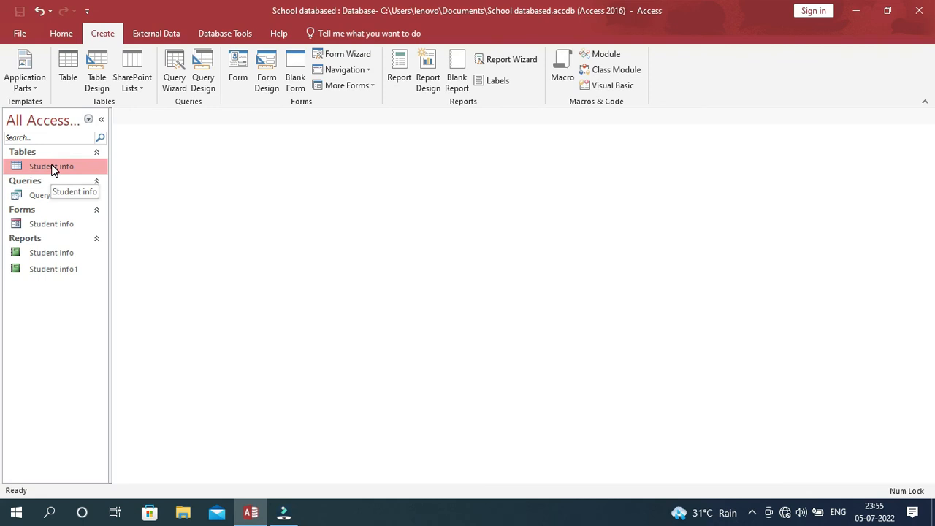
- Start a new query from the Student info table with the Simple Query Wizard
click(51, 165)
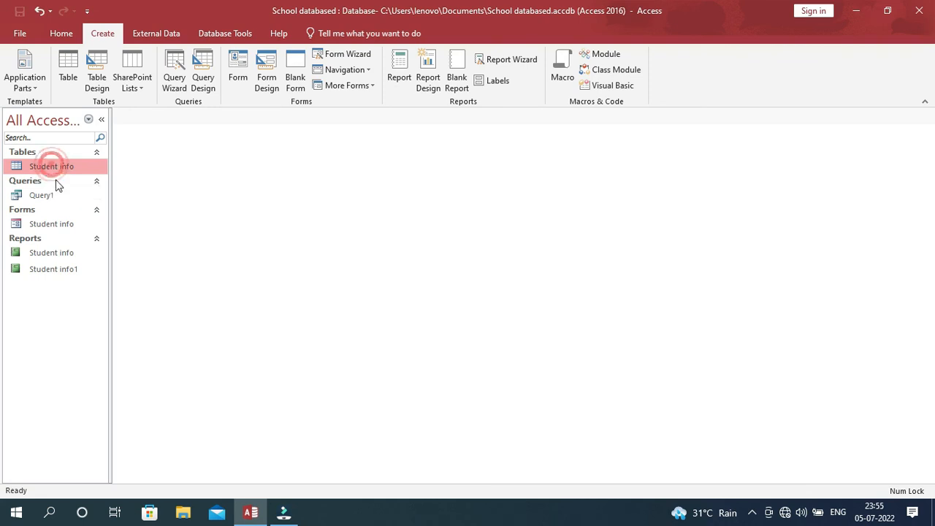
click(174, 73)
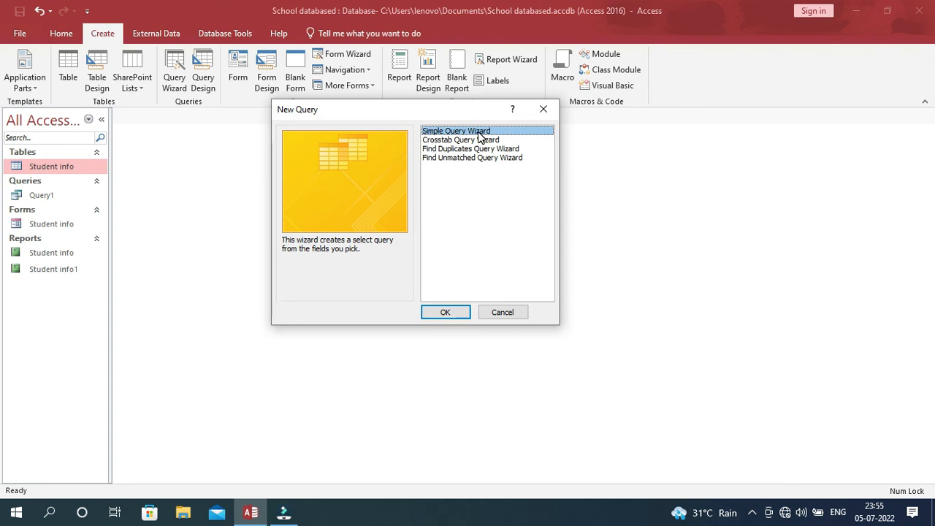
click(441, 312)
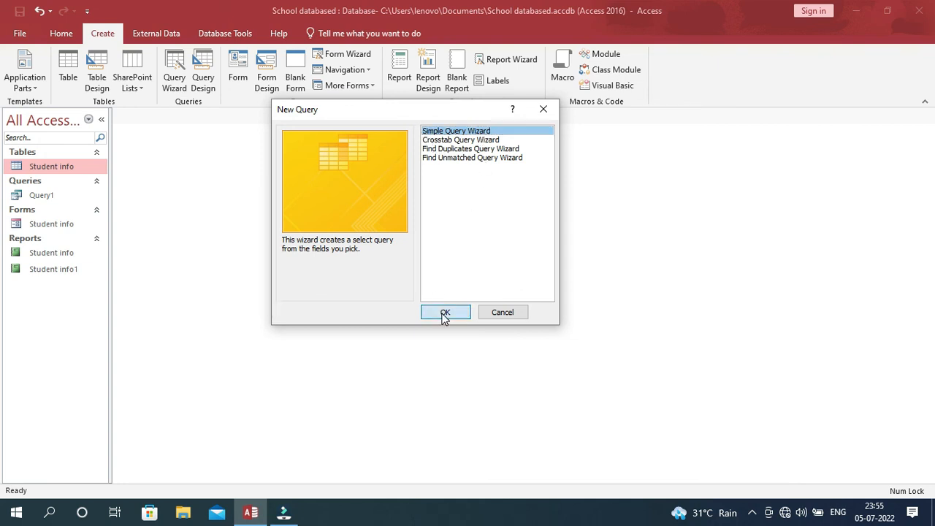
drag(444, 93, 403, 81)
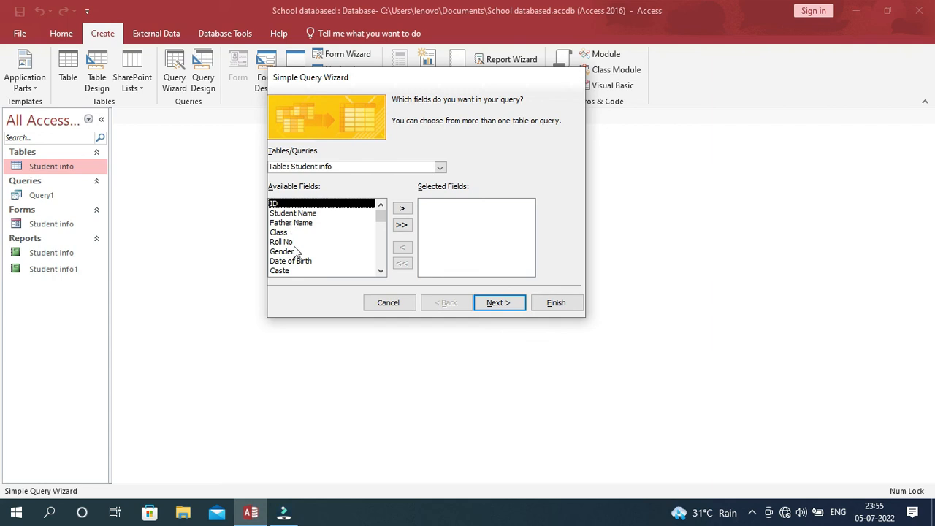
- Add the Student Name, Gender, Class and Roll No fields, in that order, to the wizard's selected fields
click(304, 214)
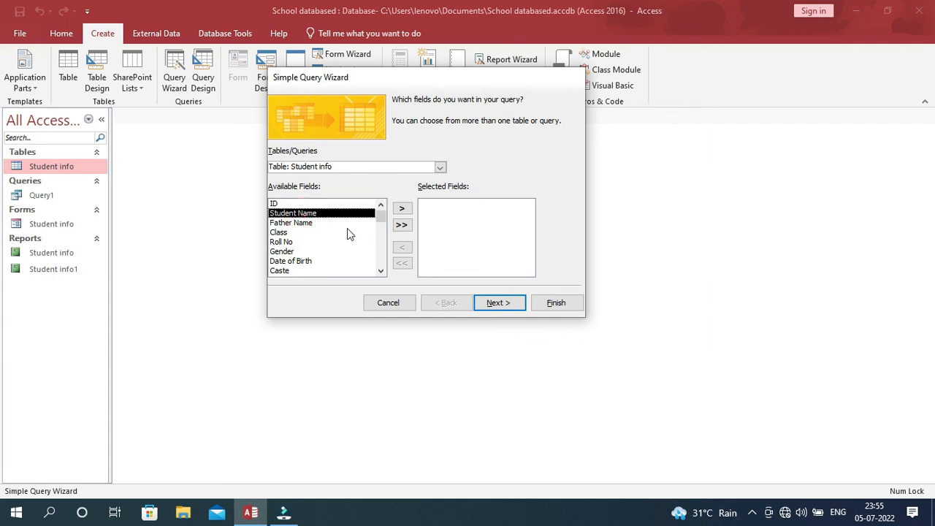
click(401, 209)
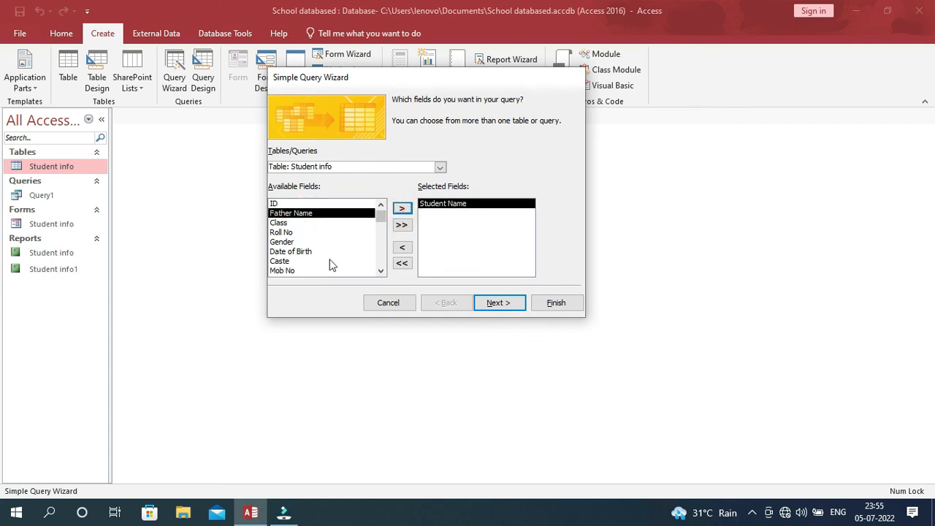
click(283, 242)
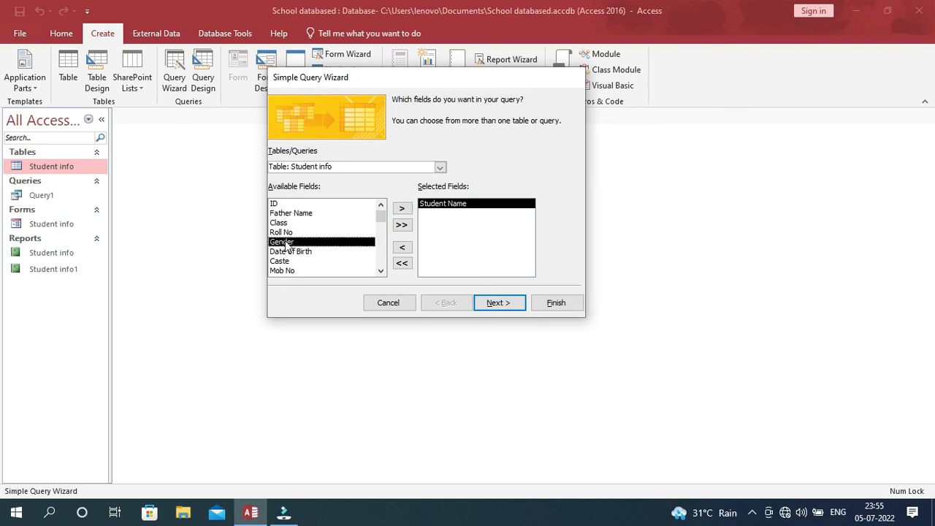
click(402, 208)
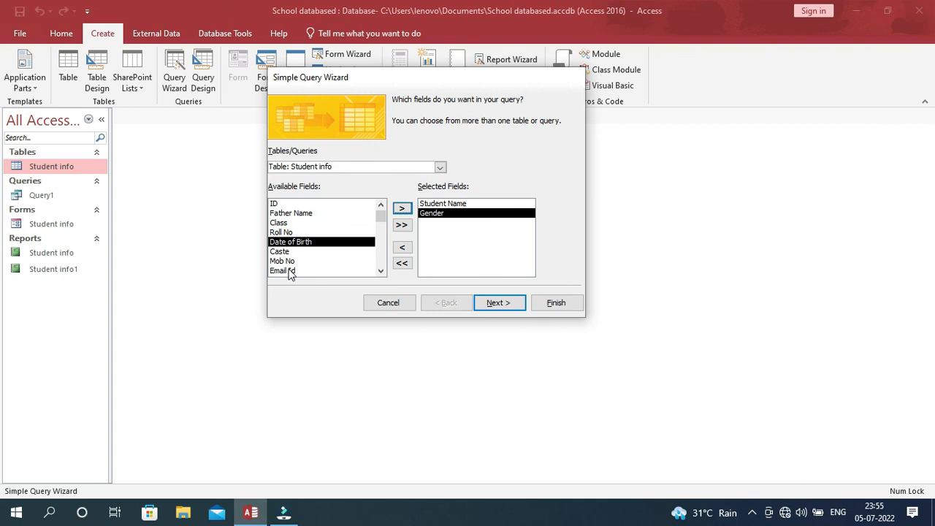
click(281, 232)
click(290, 225)
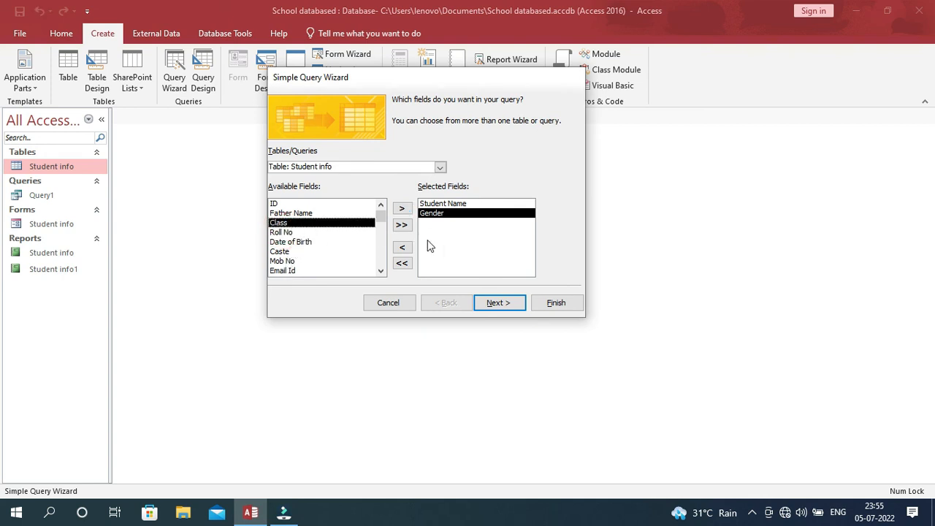
click(402, 208)
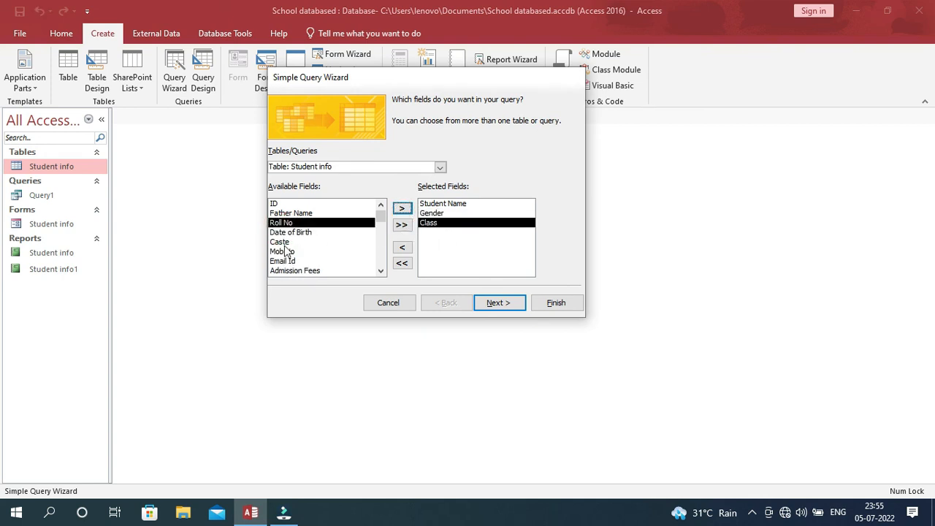
click(402, 208)
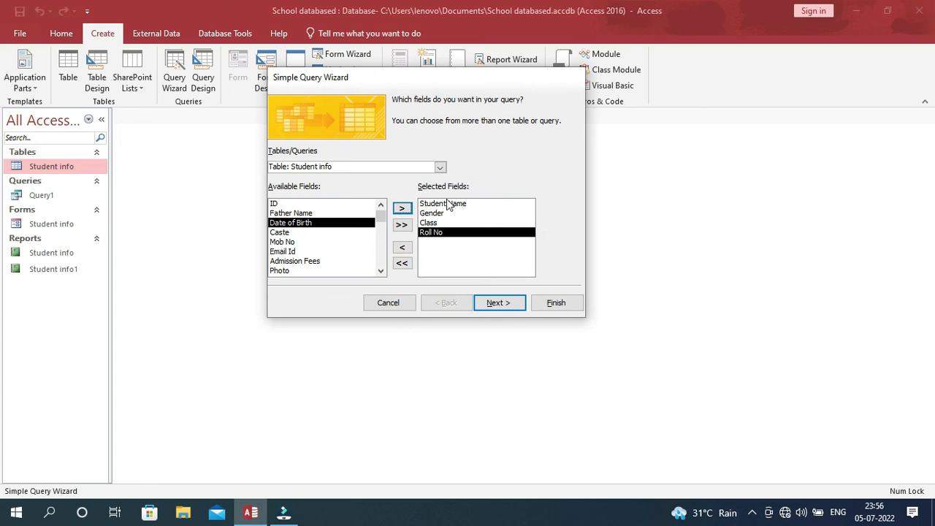
- Complete the wizard with the query title Query2, opening the query to view its information
click(507, 302)
click(498, 303)
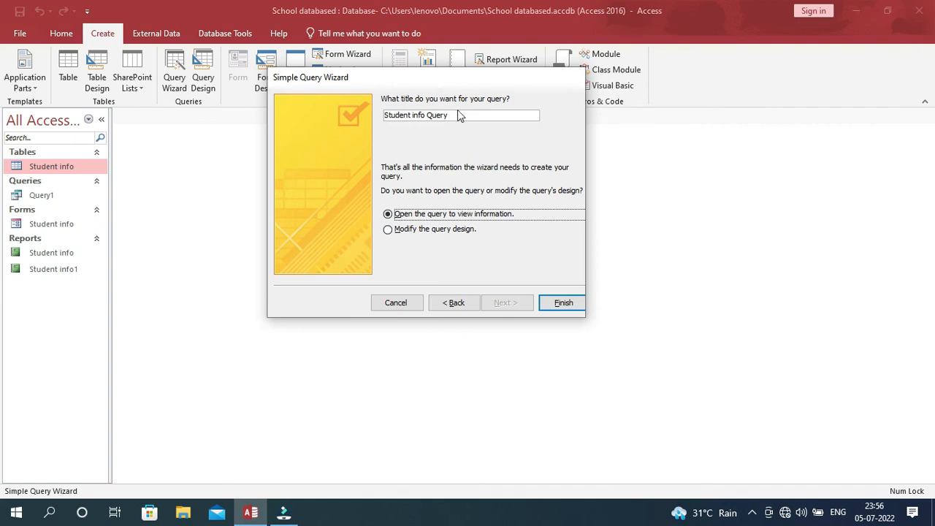
drag(455, 118, 368, 120)
click(425, 117)
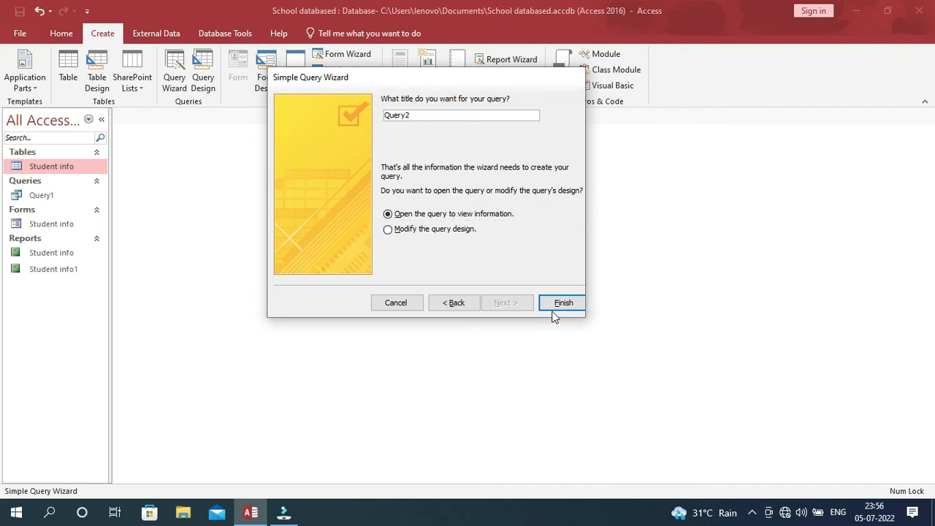
click(559, 307)
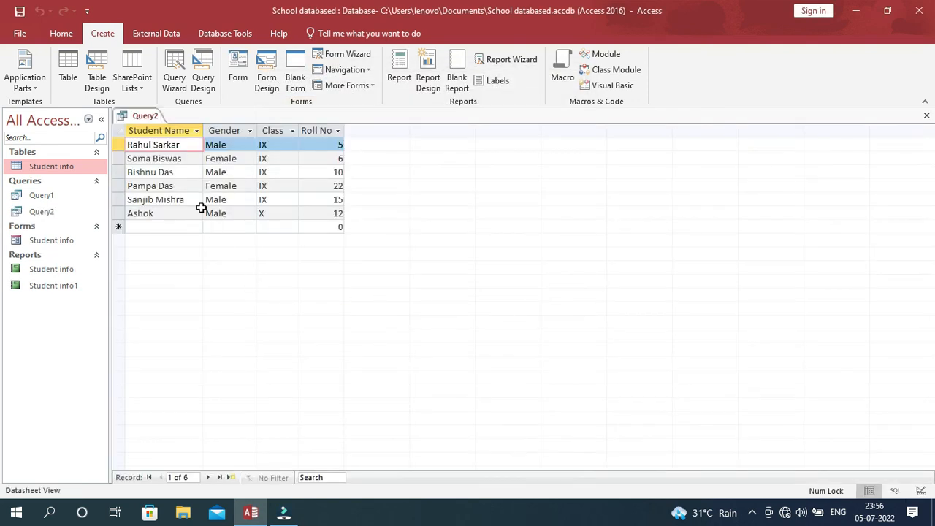